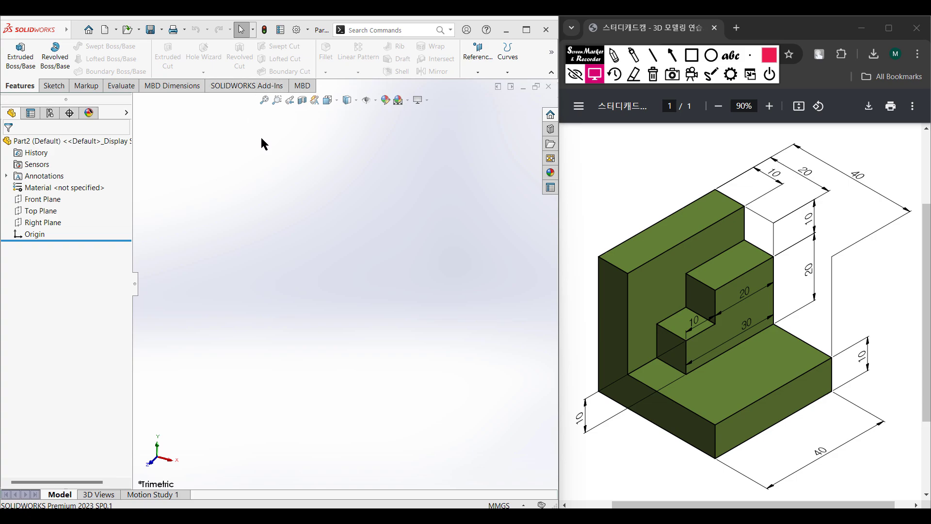
Pick the Screen Marker pen tool to annotate over the drawing and empty Part2.
{"action": "left_click", "coordinate": [613, 56]}
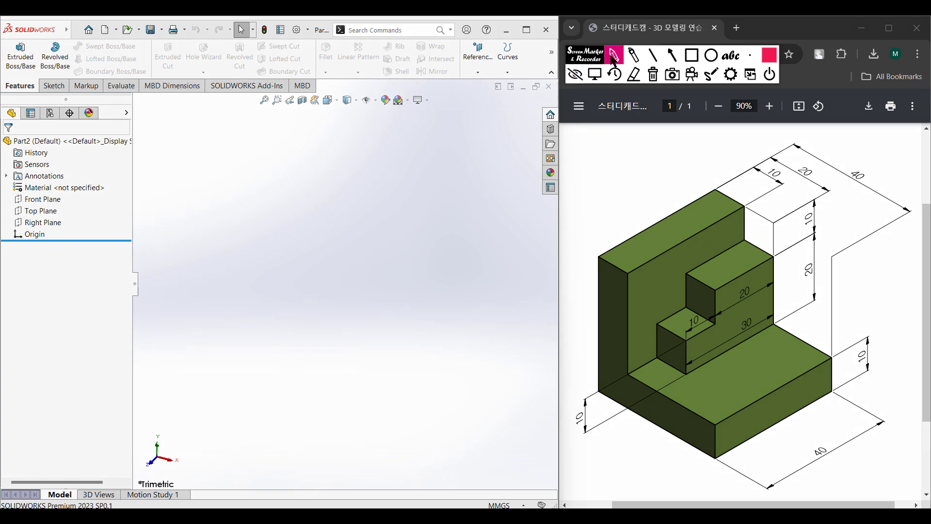
{"action": "mouse_move", "coordinate": [763, 162]}
{"action": "left_mouse_down"}
{"action": "mouse_move", "coordinate": [676, 201]}
{"action": "mouse_move", "coordinate": [612, 326]}
{"action": "mouse_move", "coordinate": [687, 403]}
{"action": "mouse_move", "coordinate": [792, 394]}
{"action": "mouse_move", "coordinate": [749, 194]}
{"action": "left_mouse_up"}
{"action": "left_click", "coordinate": [654, 75]}
{"action": "mouse_move", "coordinate": [596, 259]}
{"action": "left_mouse_down"}
{"action": "mouse_move", "coordinate": [584, 399]}
{"action": "mouse_move", "coordinate": [713, 464]}
{"action": "left_mouse_up"}
{"action": "mouse_move", "coordinate": [720, 424]}
{"action": "left_mouse_down"}
{"action": "mouse_move", "coordinate": [630, 377]}
{"action": "mouse_move", "coordinate": [631, 356]}
{"action": "left_mouse_up"}
{"action": "left_click_drag", "start_coordinate": [628, 268], "coordinate": [596, 263]}
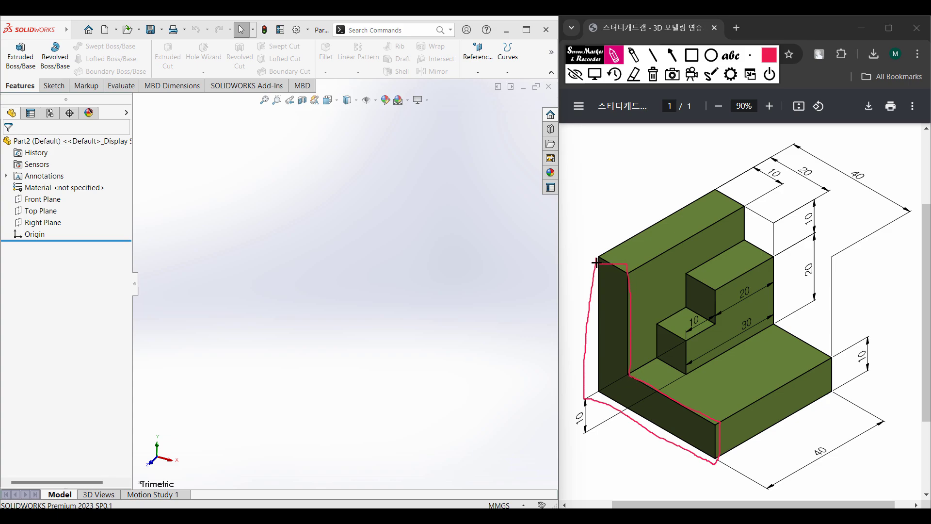
{"action": "left_click", "coordinate": [653, 74]}
{"action": "left_click_drag", "start_coordinate": [598, 266], "coordinate": [595, 396]}
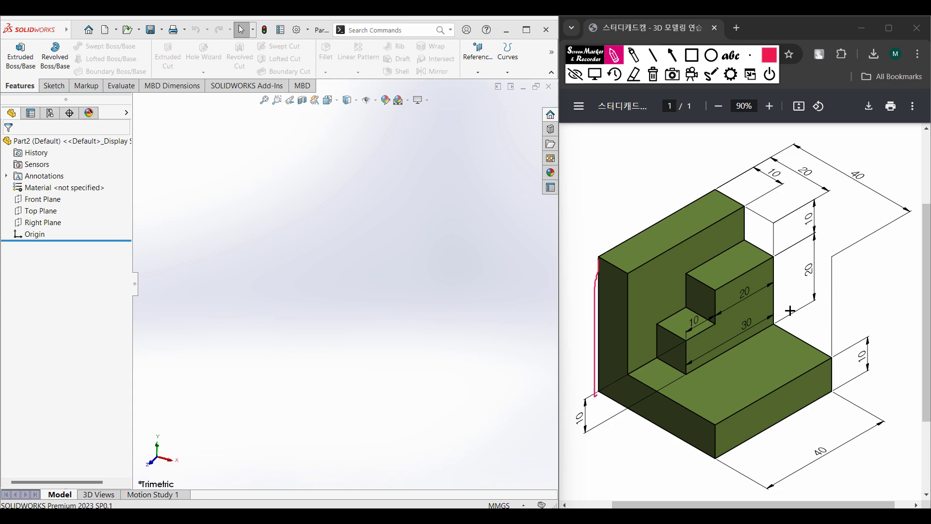
{"action": "mouse_move", "coordinate": [824, 204]}
{"action": "left_mouse_down"}
{"action": "mouse_move", "coordinate": [791, 208]}
{"action": "mouse_move", "coordinate": [808, 224]}
{"action": "mouse_move", "coordinate": [816, 203]}
{"action": "left_mouse_up"}
{"action": "mouse_move", "coordinate": [821, 256]}
{"action": "left_mouse_down"}
{"action": "mouse_move", "coordinate": [796, 269]}
{"action": "mouse_move", "coordinate": [807, 251]}
{"action": "left_mouse_up"}
{"action": "mouse_move", "coordinate": [872, 341]}
{"action": "left_mouse_down"}
{"action": "mouse_move", "coordinate": [849, 346]}
{"action": "mouse_move", "coordinate": [866, 376]}
{"action": "mouse_move", "coordinate": [860, 338]}
{"action": "left_mouse_up"}
{"action": "mouse_move", "coordinate": [573, 320]}
{"action": "left_mouse_down"}
{"action": "mouse_move", "coordinate": [573, 344]}
{"action": "mouse_move", "coordinate": [576, 322]}
{"action": "mouse_move", "coordinate": [584, 338]}
{"action": "left_mouse_up"}
{"action": "left_click_drag", "start_coordinate": [596, 395], "coordinate": [719, 455]}
{"action": "mouse_move", "coordinate": [861, 160]}
{"action": "left_mouse_down"}
{"action": "mouse_move", "coordinate": [850, 183]}
{"action": "mouse_move", "coordinate": [868, 169]}
{"action": "left_mouse_up"}
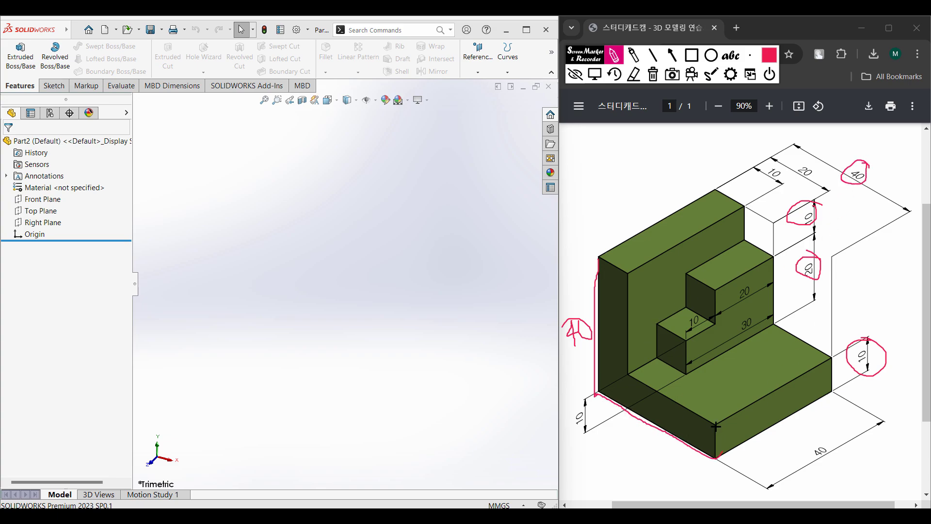
{"action": "left_click_drag", "start_coordinate": [704, 421], "coordinate": [661, 403]}
{"action": "left_click_drag", "start_coordinate": [628, 378], "coordinate": [710, 416]}
{"action": "left_click_drag", "start_coordinate": [629, 278], "coordinate": [626, 380]}
{"action": "mouse_move", "coordinate": [874, 341]}
{"action": "left_mouse_down"}
{"action": "mouse_move", "coordinate": [880, 381]}
{"action": "mouse_move", "coordinate": [873, 338]}
{"action": "left_mouse_up"}
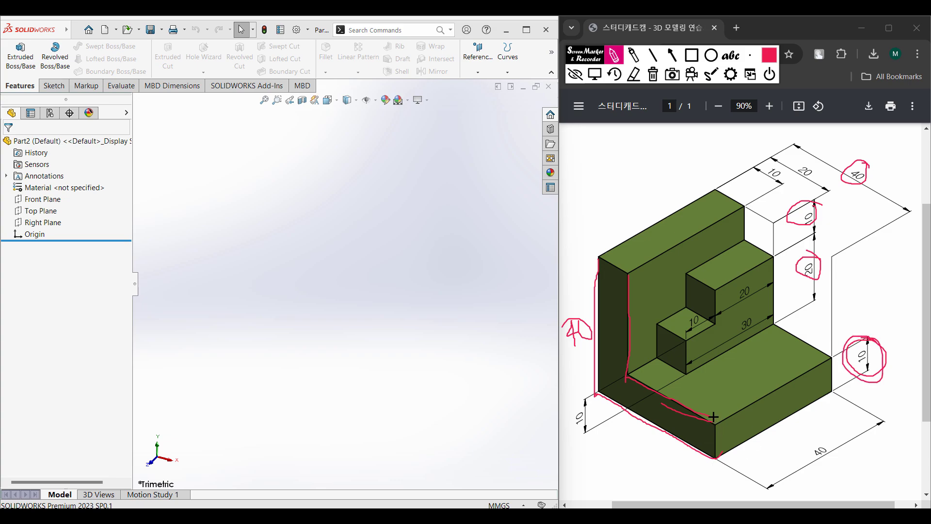
{"action": "left_click_drag", "start_coordinate": [599, 258], "coordinate": [621, 268]}
{"action": "left_click_drag", "start_coordinate": [774, 329], "coordinate": [793, 329]}
{"action": "mouse_move", "coordinate": [852, 434]}
{"action": "left_mouse_down"}
{"action": "mouse_move", "coordinate": [801, 447]}
{"action": "mouse_move", "coordinate": [845, 453]}
{"action": "mouse_move", "coordinate": [826, 407]}
{"action": "left_mouse_up"}
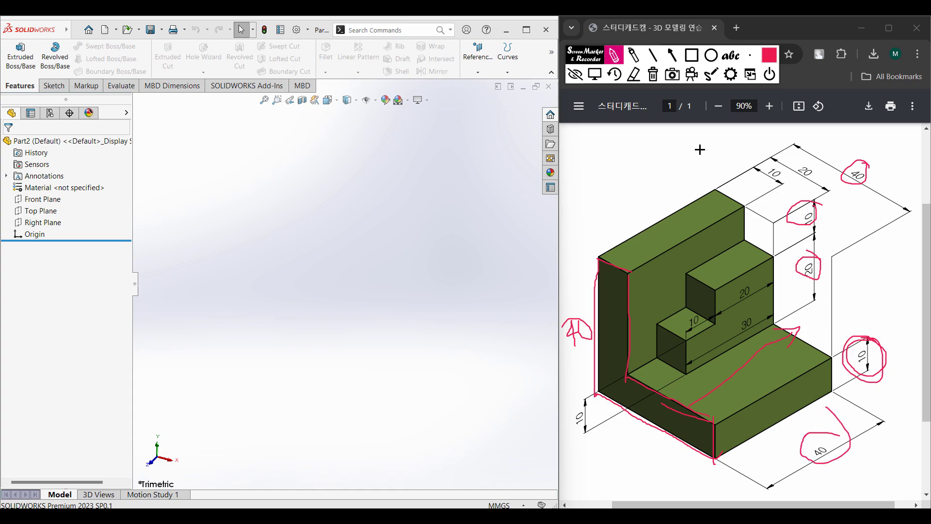
{"action": "left_click", "coordinate": [653, 73]}
{"action": "left_click_drag", "start_coordinate": [774, 258], "coordinate": [717, 290]}
{"action": "mouse_move", "coordinate": [686, 345]}
{"action": "left_mouse_down"}
{"action": "mouse_move", "coordinate": [720, 364]}
{"action": "mouse_move", "coordinate": [787, 328]}
{"action": "mouse_move", "coordinate": [769, 269]}
{"action": "left_mouse_up"}
{"action": "left_click", "coordinate": [653, 74]}
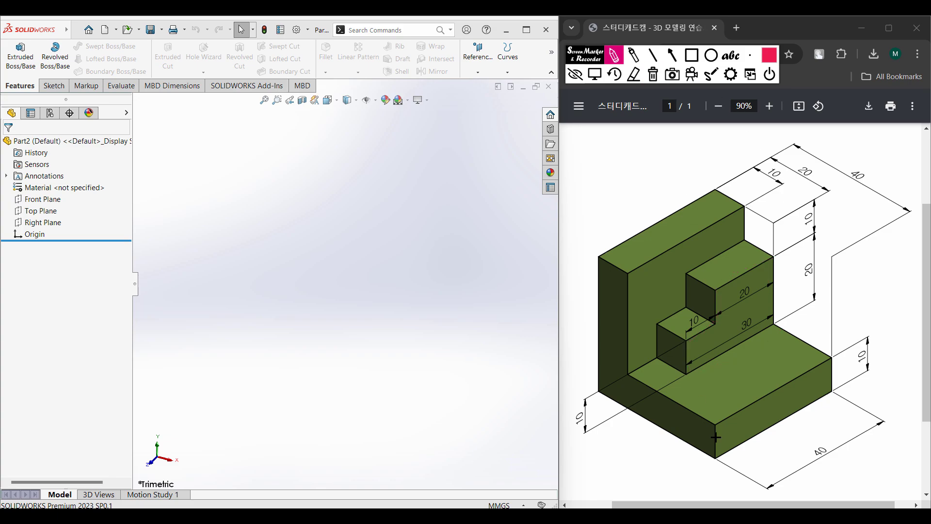
{"action": "left_click_drag", "start_coordinate": [720, 383], "coordinate": [763, 360]}
{"action": "left_click", "coordinate": [653, 73]}
{"action": "left_click_drag", "start_coordinate": [656, 358], "coordinate": [678, 370]}
{"action": "mouse_move", "coordinate": [767, 332]}
{"action": "left_mouse_down"}
{"action": "mouse_move", "coordinate": [771, 315]}
{"action": "mouse_move", "coordinate": [697, 322]}
{"action": "mouse_move", "coordinate": [660, 344]}
{"action": "left_mouse_up"}
{"action": "mouse_move", "coordinate": [751, 316]}
{"action": "left_mouse_down"}
{"action": "mouse_move", "coordinate": [735, 328]}
{"action": "mouse_move", "coordinate": [750, 329]}
{"action": "mouse_move", "coordinate": [756, 312]}
{"action": "mouse_move", "coordinate": [742, 300]}
{"action": "left_mouse_up"}
{"action": "mouse_move", "coordinate": [810, 162]}
{"action": "left_mouse_down"}
{"action": "mouse_move", "coordinate": [805, 184]}
{"action": "mouse_move", "coordinate": [821, 168]}
{"action": "mouse_move", "coordinate": [754, 176]}
{"action": "mouse_move", "coordinate": [778, 183]}
{"action": "left_mouse_up"}
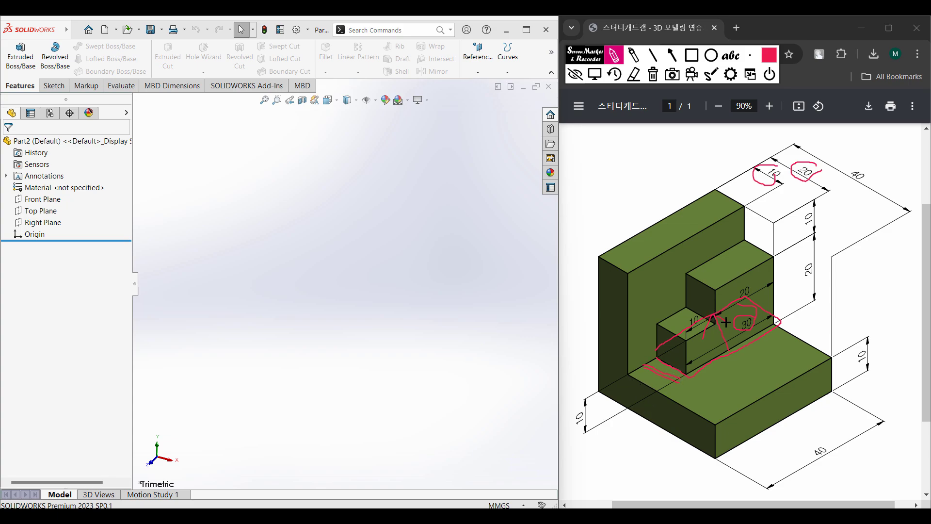
{"action": "mouse_move", "coordinate": [589, 394]}
{"action": "left_mouse_down"}
{"action": "mouse_move", "coordinate": [563, 424]}
{"action": "mouse_move", "coordinate": [596, 393]}
{"action": "left_mouse_up"}
{"action": "left_click", "coordinate": [653, 74]}
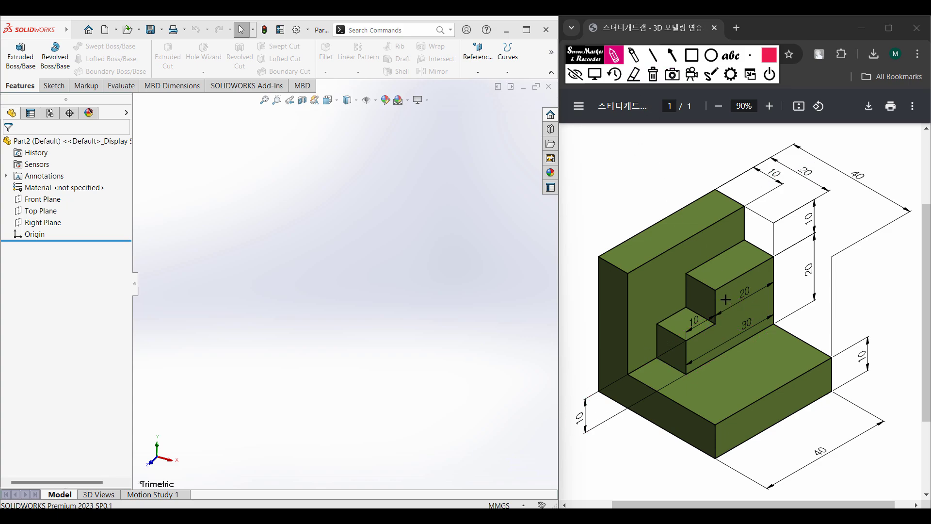
{"action": "left_click_drag", "start_coordinate": [685, 306], "coordinate": [721, 323]}
{"action": "mouse_move", "coordinate": [771, 294]}
{"action": "left_mouse_down"}
{"action": "mouse_move", "coordinate": [749, 267]}
{"action": "mouse_move", "coordinate": [688, 300]}
{"action": "left_mouse_up"}
{"action": "left_click_drag", "start_coordinate": [752, 280], "coordinate": [750, 287]}
{"action": "mouse_move", "coordinate": [795, 179]}
{"action": "left_mouse_down"}
{"action": "mouse_move", "coordinate": [819, 177]}
{"action": "mouse_move", "coordinate": [805, 169]}
{"action": "mouse_move", "coordinate": [779, 183]}
{"action": "left_mouse_up"}
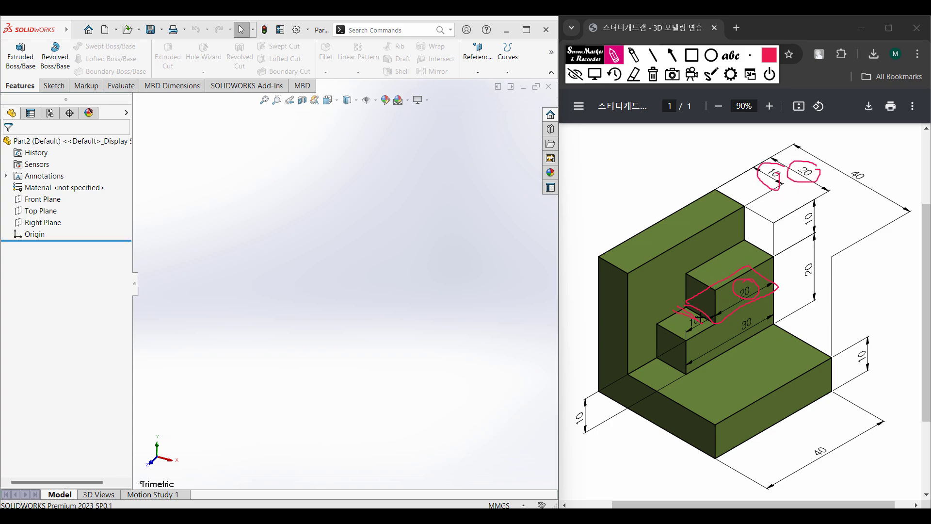
{"action": "mouse_move", "coordinate": [772, 290]}
{"action": "left_mouse_down"}
{"action": "mouse_move", "coordinate": [762, 255]}
{"action": "mouse_move", "coordinate": [769, 272]}
{"action": "left_mouse_up"}
{"action": "mouse_move", "coordinate": [828, 262]}
{"action": "left_mouse_down"}
{"action": "mouse_move", "coordinate": [789, 289]}
{"action": "mouse_move", "coordinate": [830, 256]}
{"action": "left_mouse_up"}
{"action": "mouse_move", "coordinate": [596, 403]}
{"action": "left_mouse_down"}
{"action": "mouse_move", "coordinate": [567, 421]}
{"action": "mouse_move", "coordinate": [591, 417]}
{"action": "left_mouse_up"}
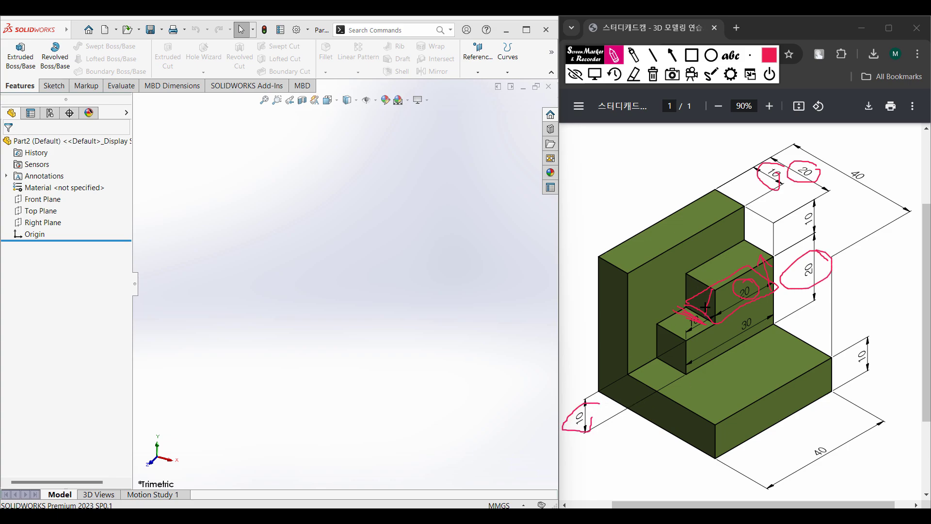
{"action": "left_click", "coordinate": [653, 75]}
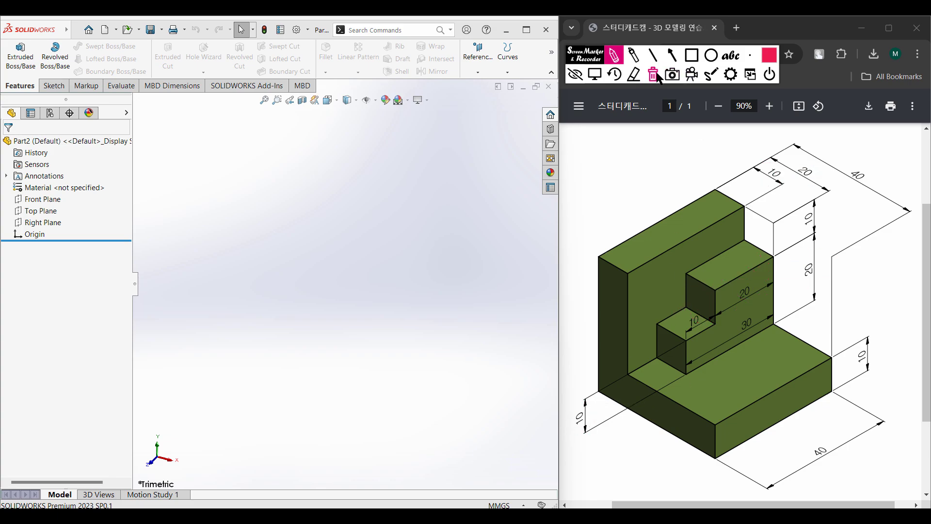
Return Screen Marker to mouse mode and start a sketch on the Front Plane.
{"action": "left_click", "coordinate": [602, 77]}
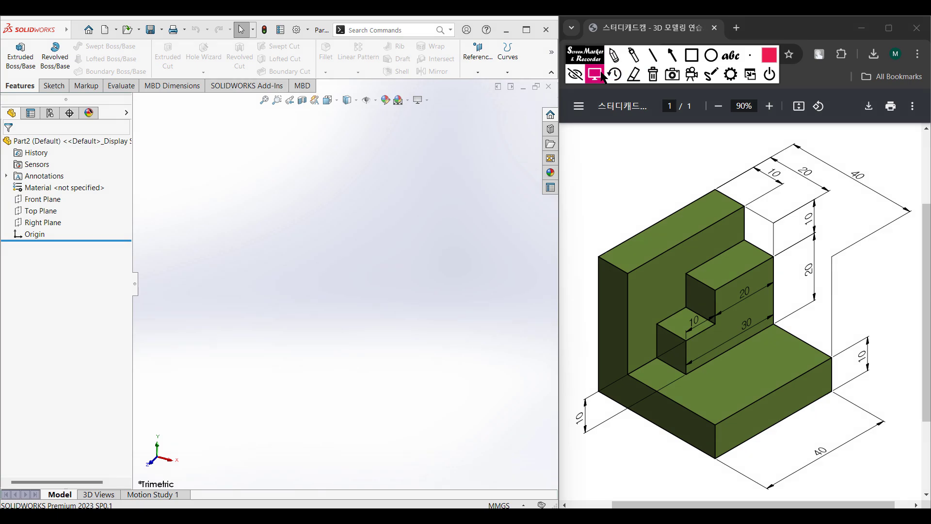
{"action": "left_click", "coordinate": [35, 199]}
{"action": "right_click", "coordinate": [35, 199]}
{"action": "left_click", "coordinate": [45, 184]}
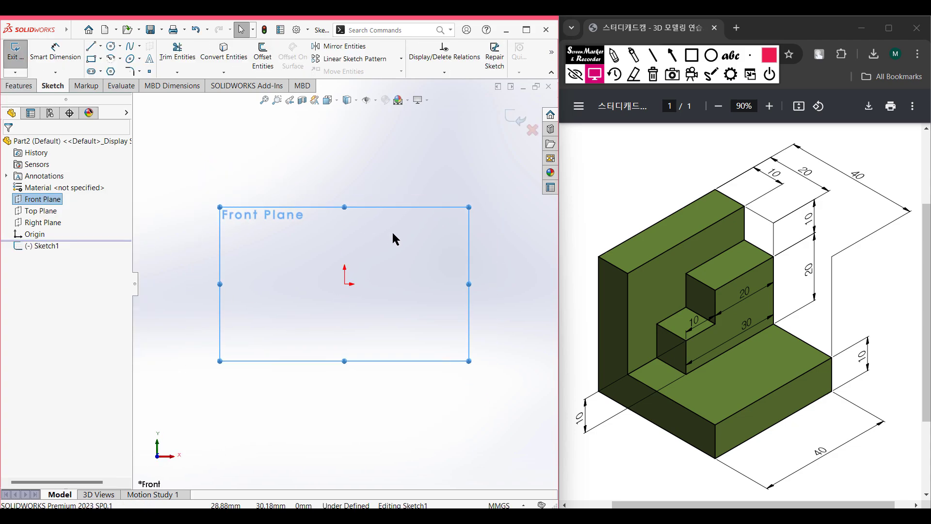
Draw a 40 mm vertical line starting at the origin.
{"action": "left_click", "coordinate": [90, 47]}
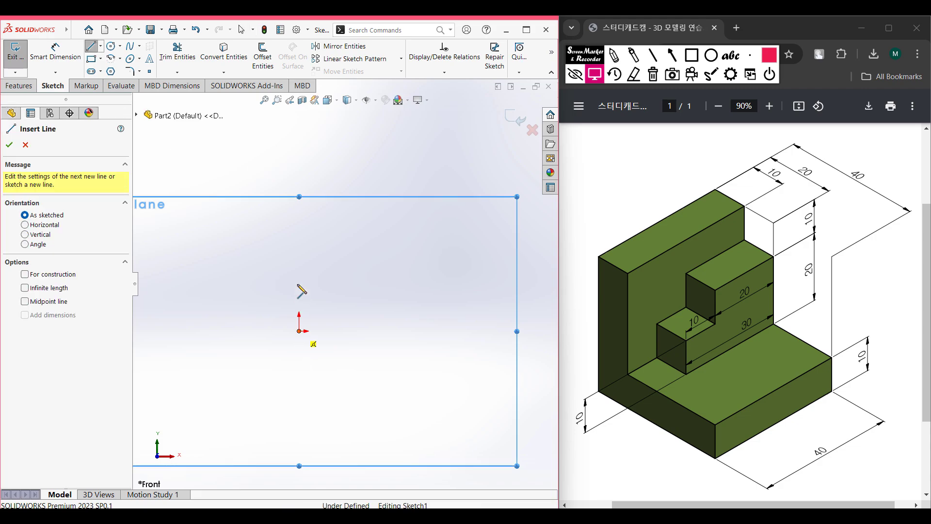
{"action": "left_click", "coordinate": [299, 331]}
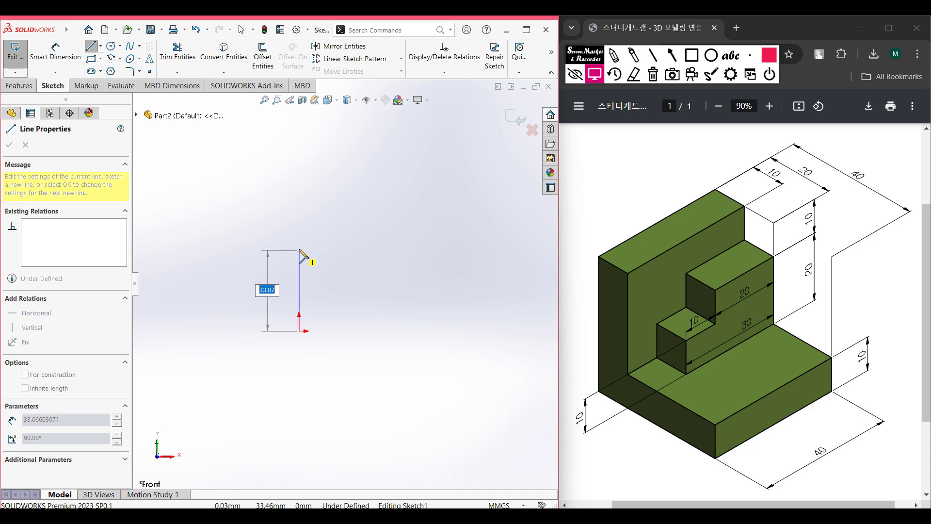
{"action": "type", "text": "40"}
{"action": "key", "text": "Return"}
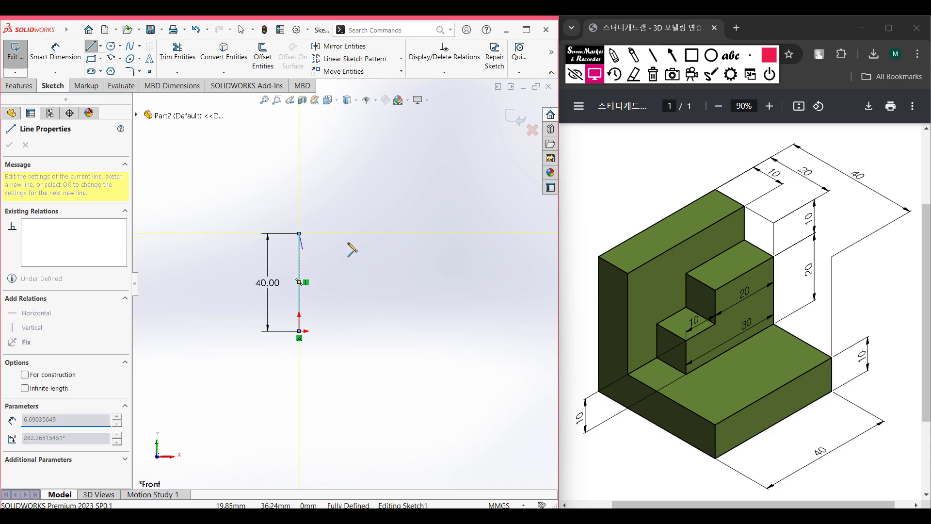
{"action": "key", "text": "Escape"}
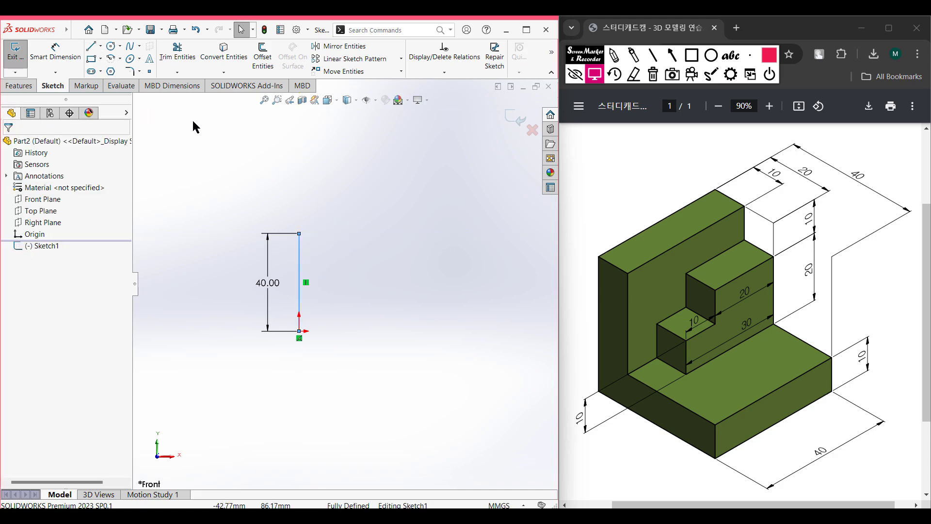
{"action": "key", "text": "Escape"}
Draw a 40 mm horizontal line from the origin and fit the sketch to view.
{"action": "key", "text": "l"}
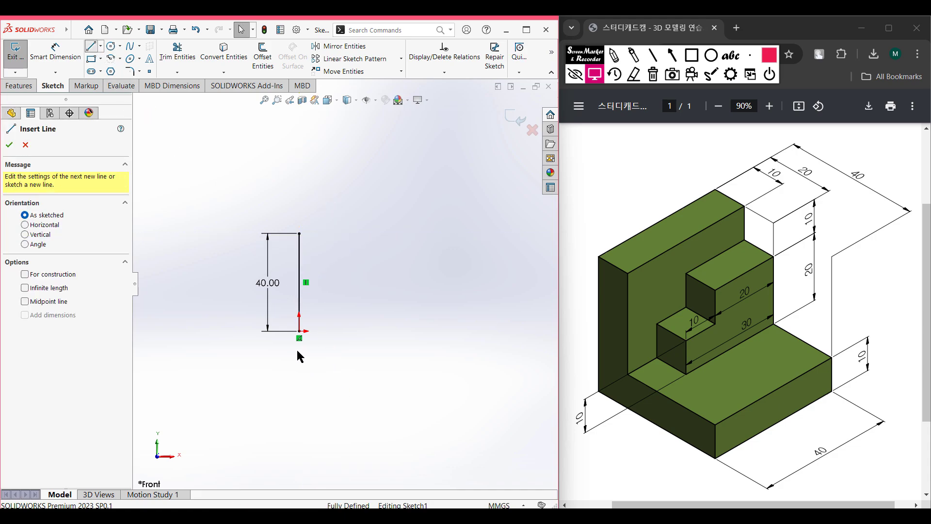
{"action": "left_click", "coordinate": [300, 331]}
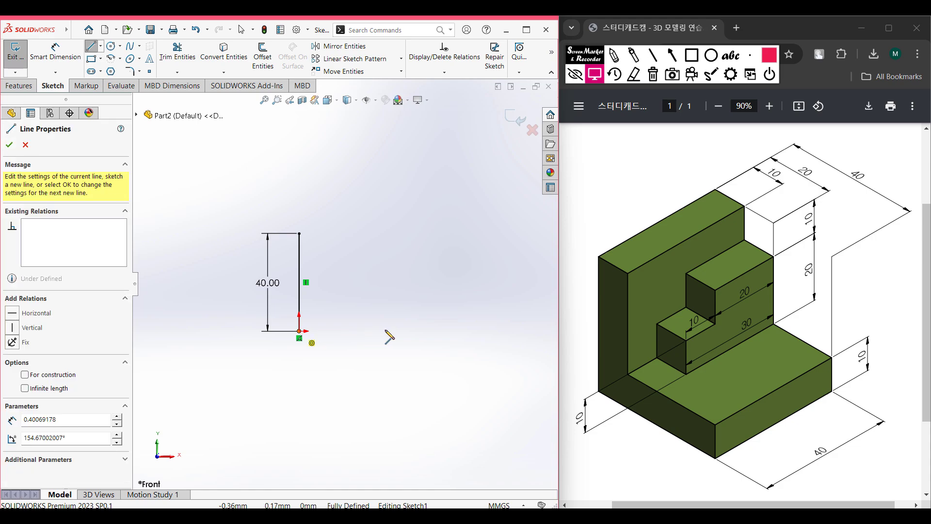
{"action": "type", "text": "40"}
{"action": "key", "text": "Return"}
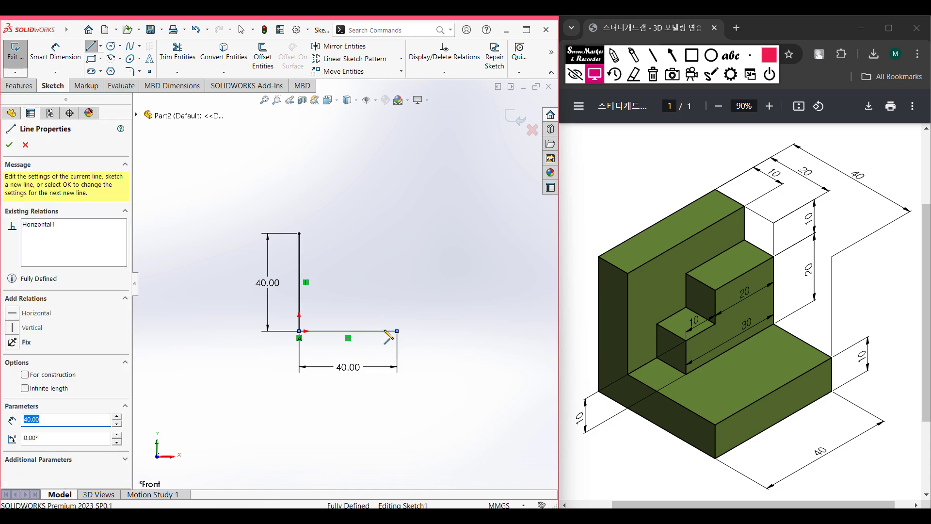
{"action": "key", "text": "Escape"}
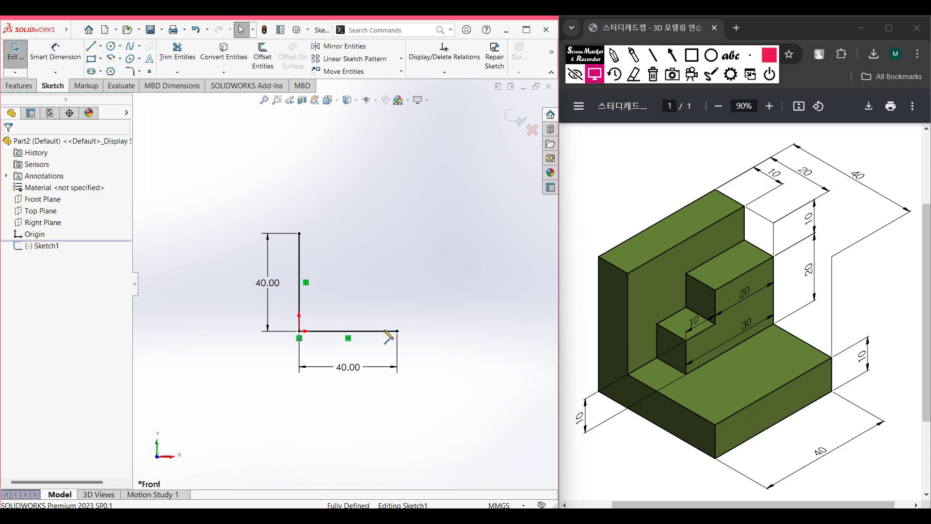
{"action": "key", "text": "f"}
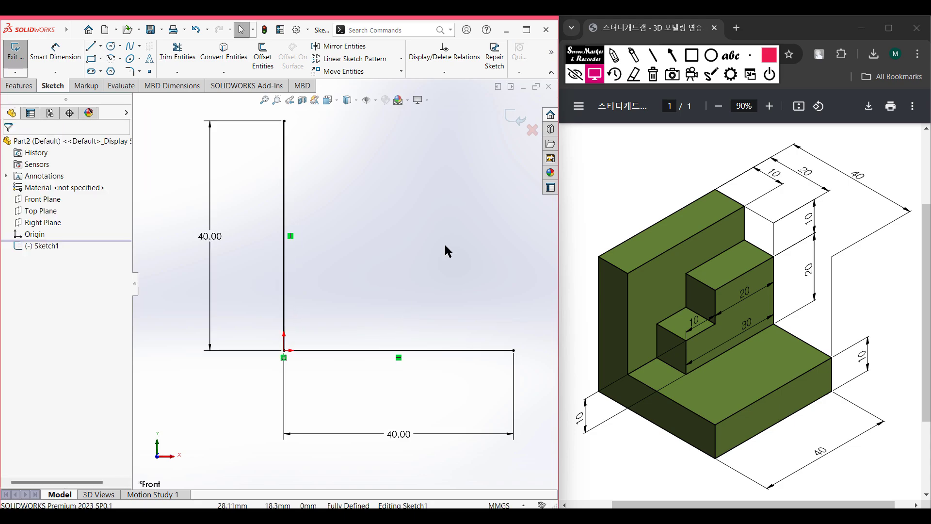
Offset the two-line chain 10 mm with capped ends, then view it isometrically.
{"action": "left_click", "coordinate": [262, 57]}
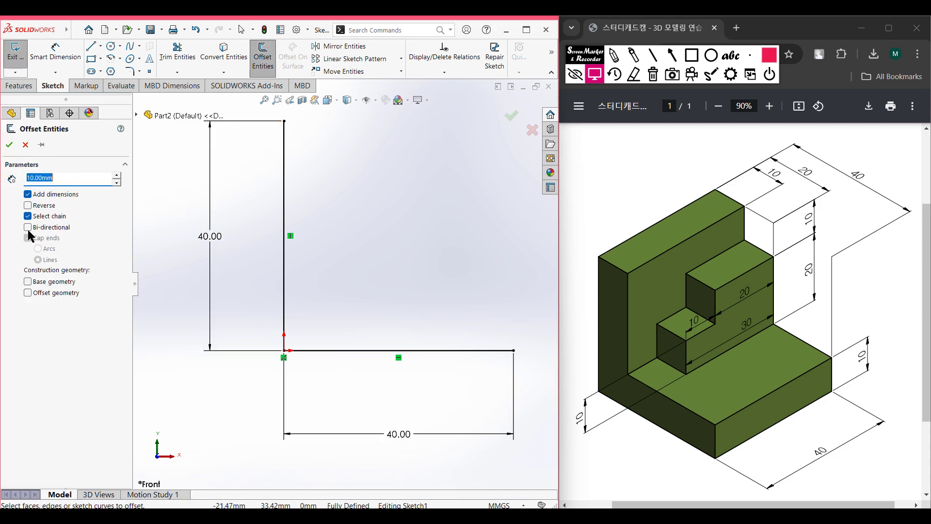
{"action": "left_click", "coordinate": [282, 206]}
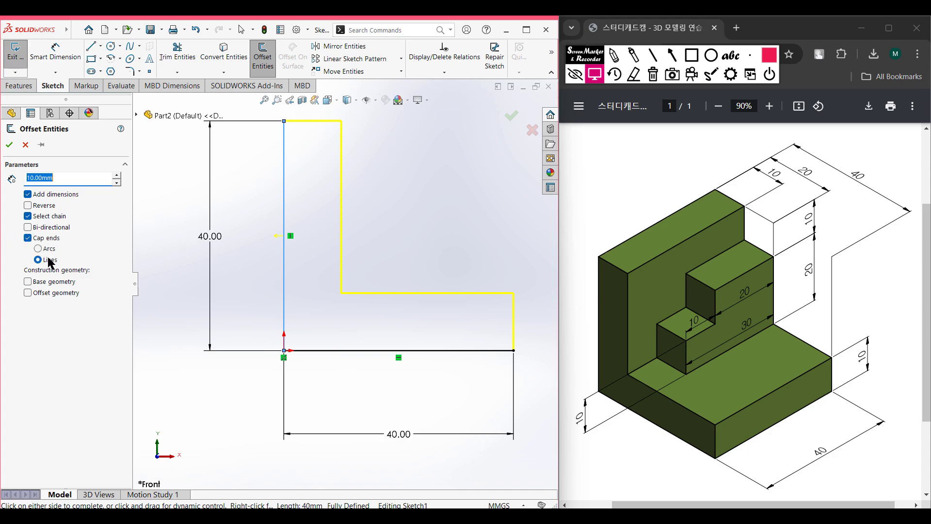
{"action": "left_click", "coordinate": [9, 144]}
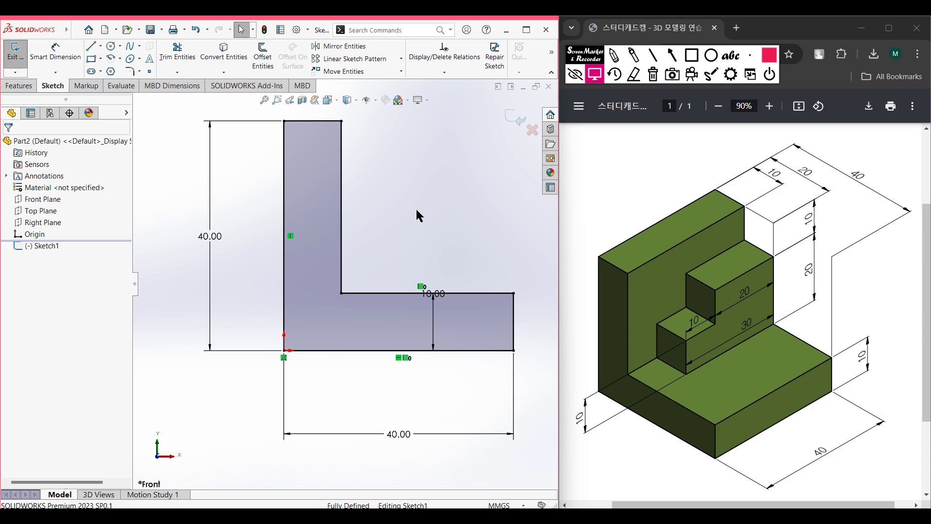
{"action": "key", "text": "ctrl+7"}
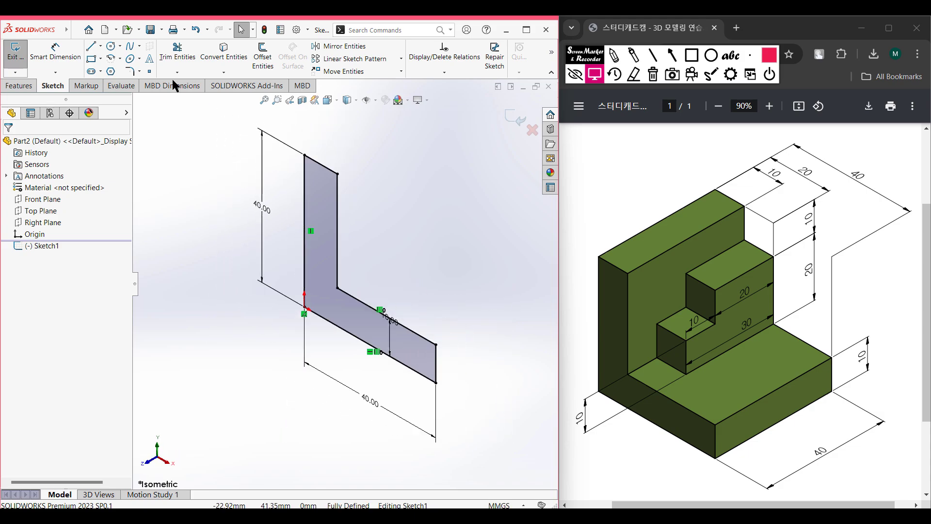
{"action": "left_click", "coordinate": [19, 86]}
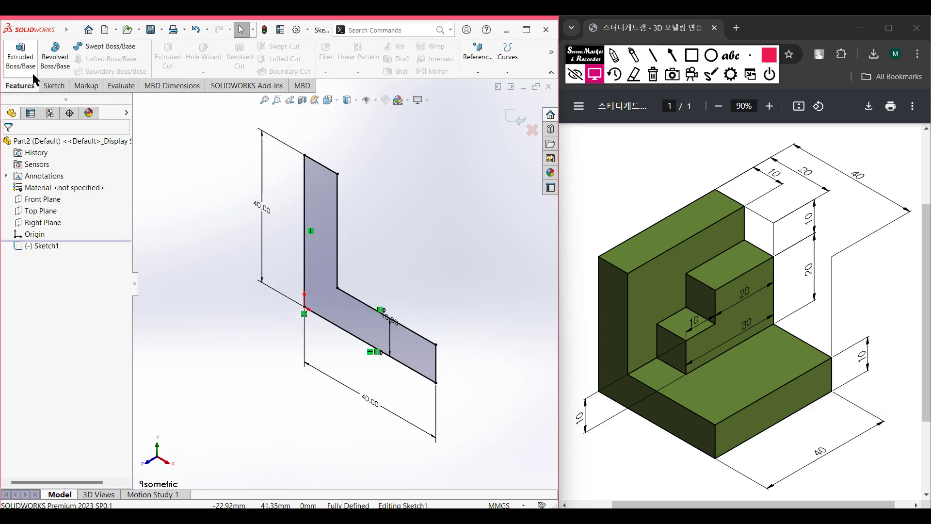
Extrude the L-profile as a blind boss 40 mm deep.
{"action": "left_click", "coordinate": [20, 71]}
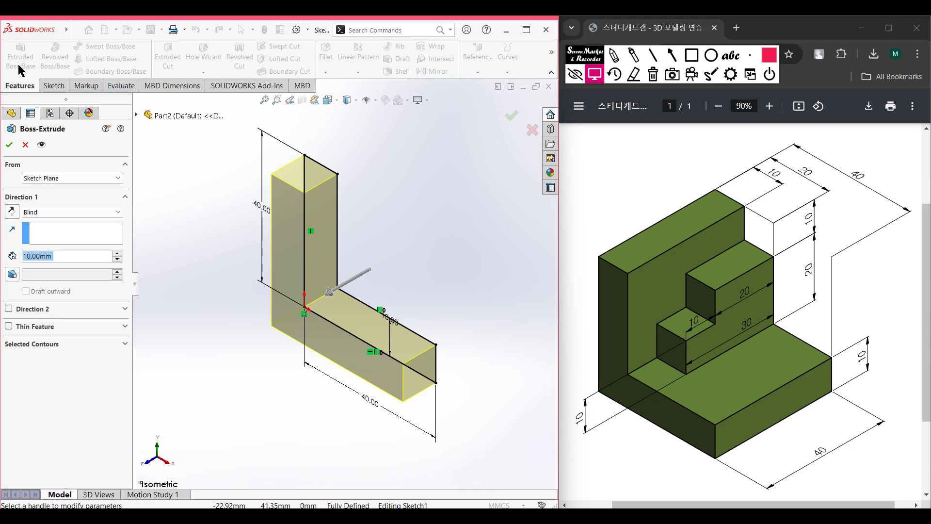
{"action": "type", "text": "40"}
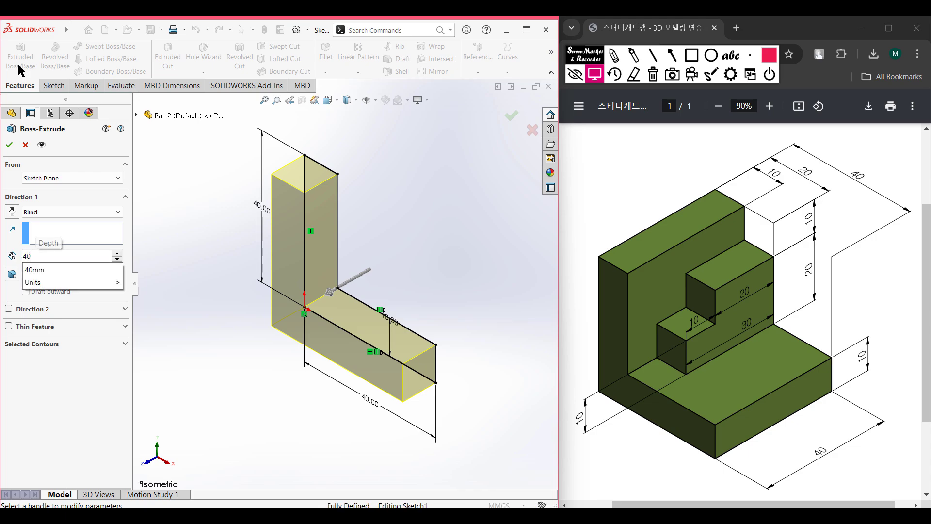
{"action": "key", "text": "Return"}
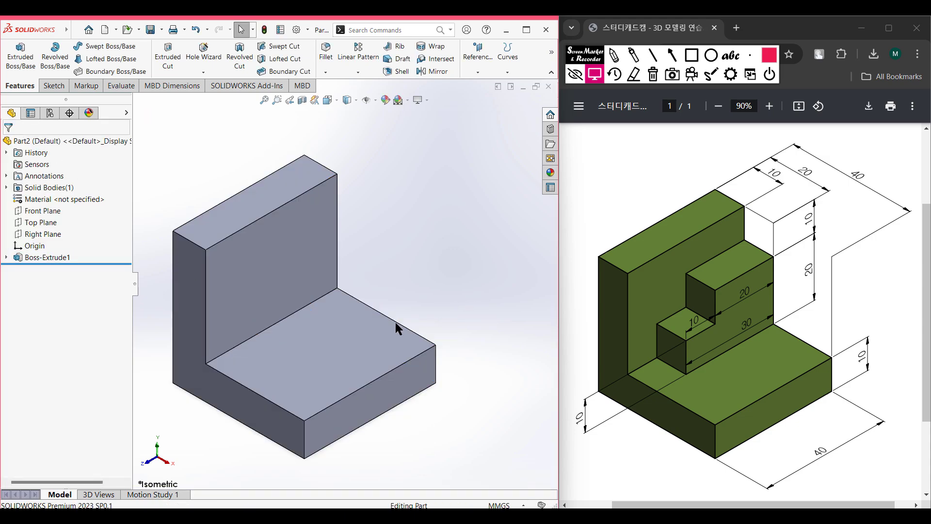
Sketch a 30 × 10 mm corner rectangle on the inner bottom face against the wall.
{"action": "left_click", "coordinate": [302, 369]}
{"action": "right_click", "coordinate": [300, 368]}
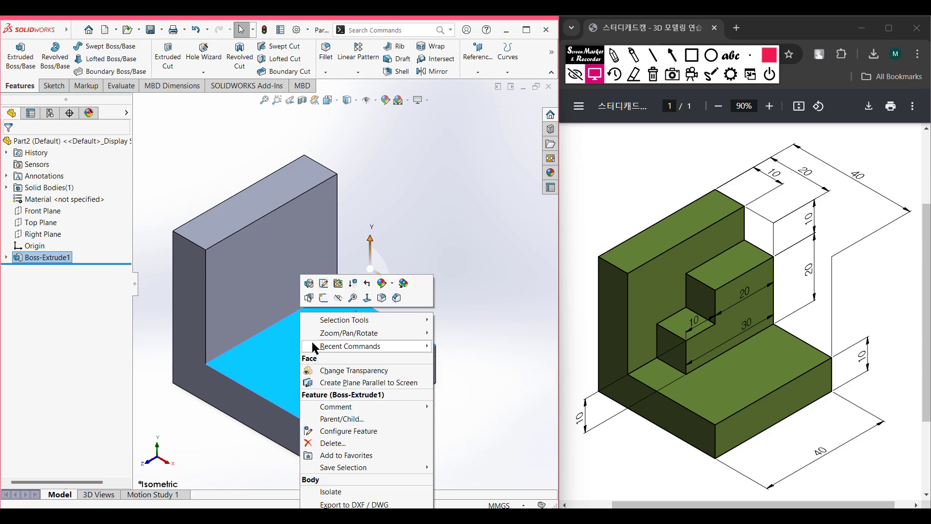
{"action": "left_click", "coordinate": [327, 297]}
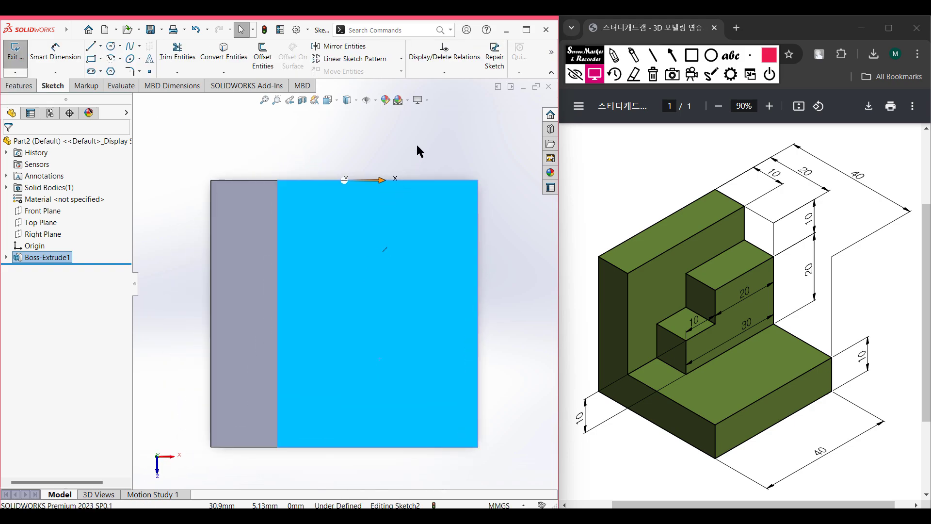
{"action": "left_click", "coordinate": [91, 59]}
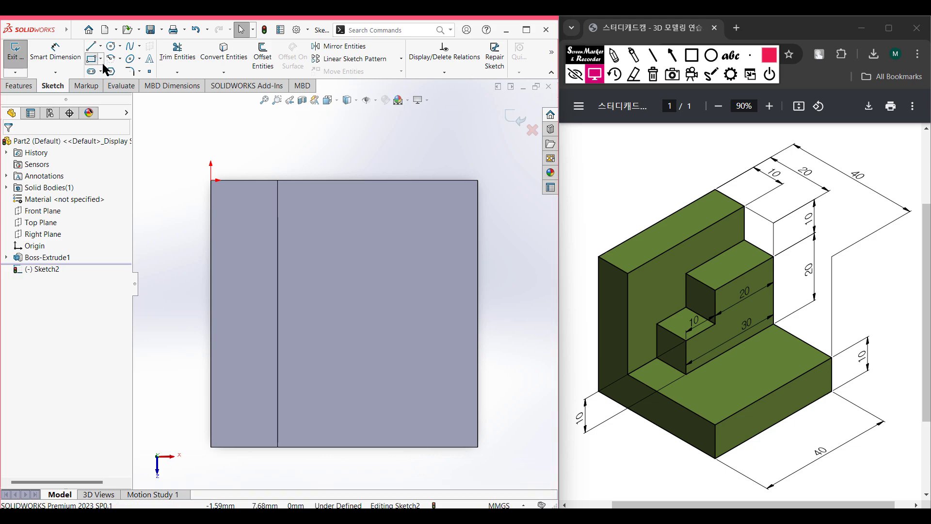
{"action": "left_click", "coordinate": [278, 181]}
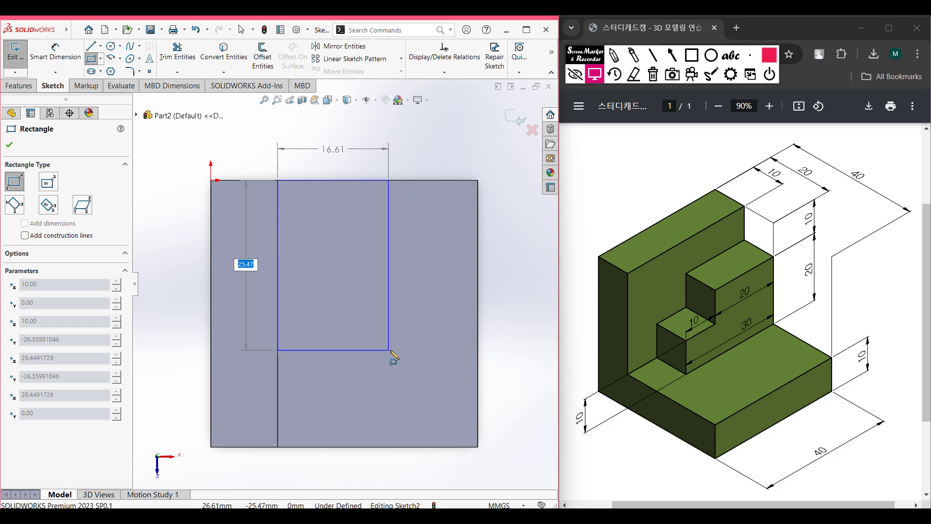
{"action": "type", "text": "30"}
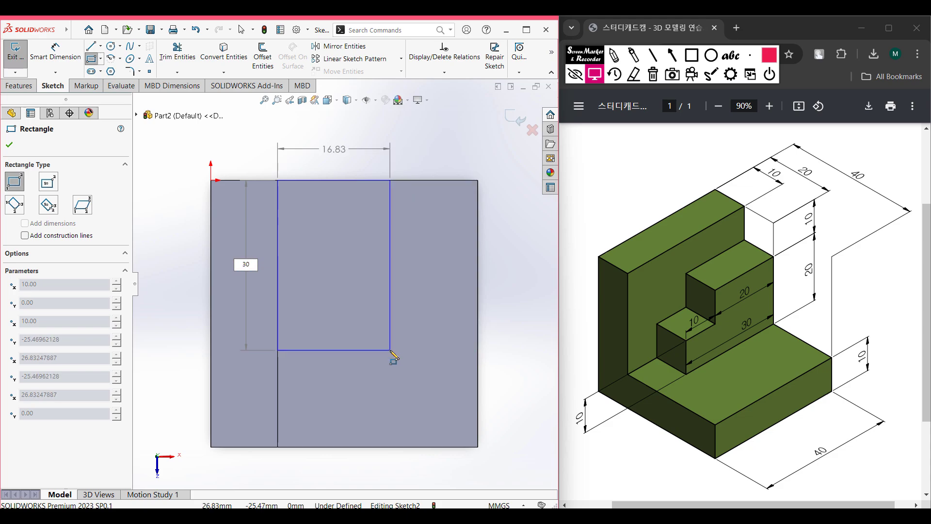
{"action": "key", "text": "Tab"}
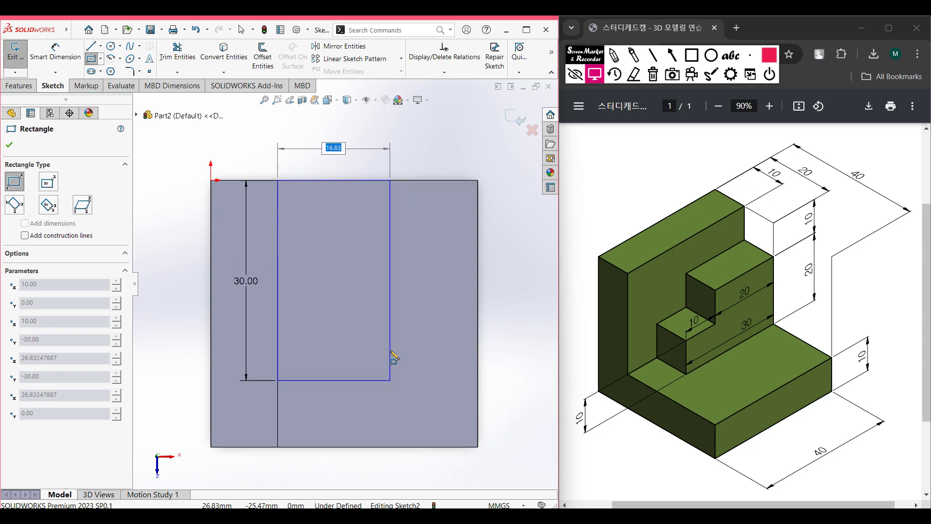
{"action": "type", "text": "10"}
{"action": "key", "text": "Return"}
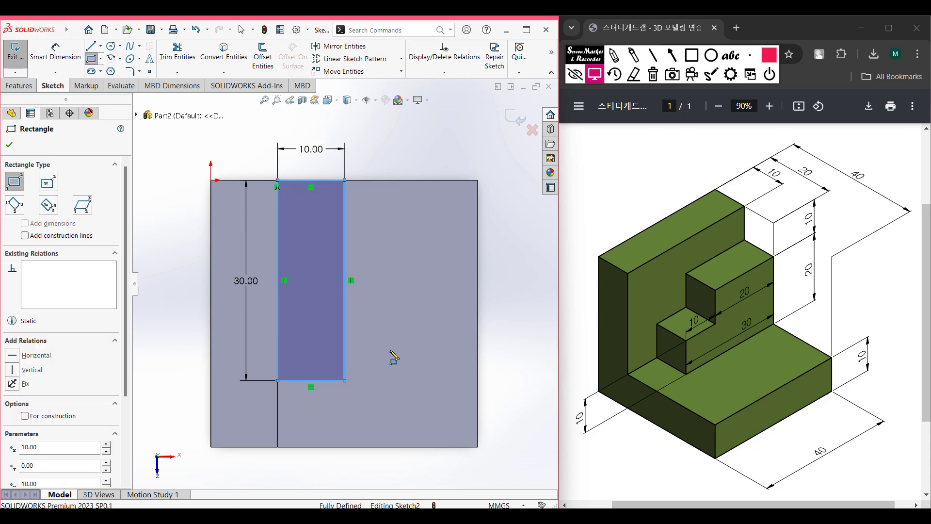
Extrude the 30 × 10 rectangle 10 mm into Boss-Extrude2.
{"action": "key", "text": "ctrl+7"}
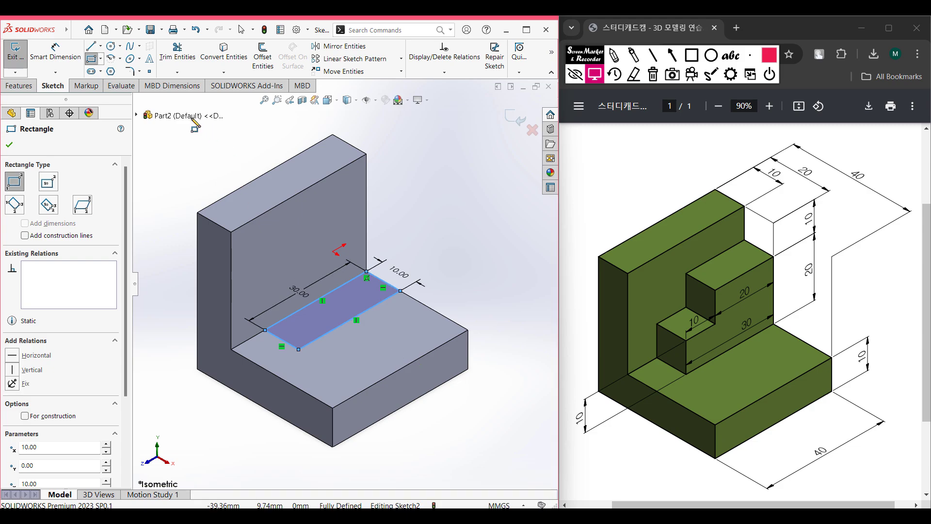
{"action": "left_click", "coordinate": [19, 87]}
{"action": "left_click", "coordinate": [16, 64]}
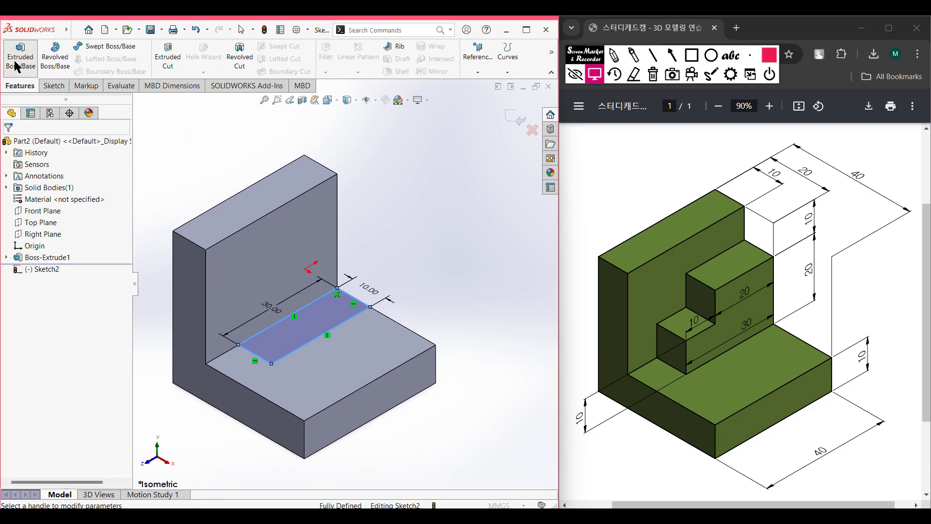
{"action": "type", "text": "10"}
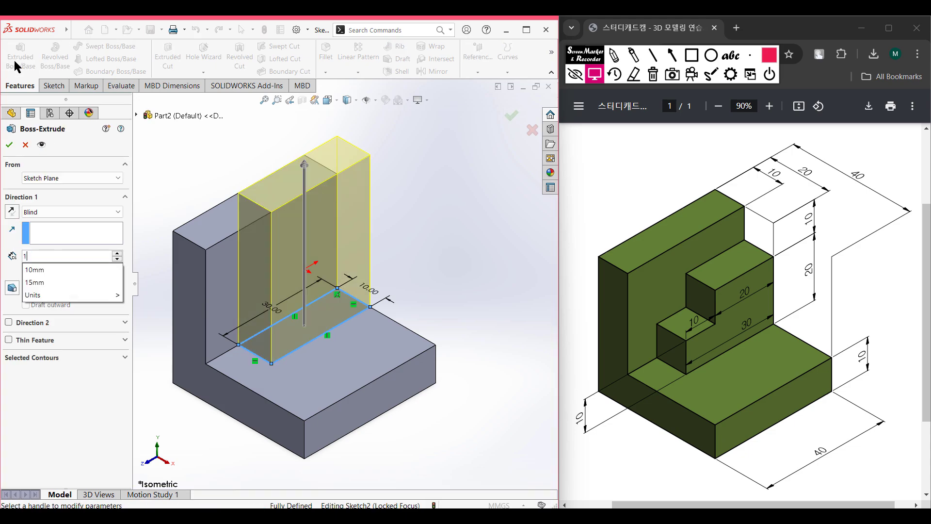
{"action": "key", "text": "Return"}
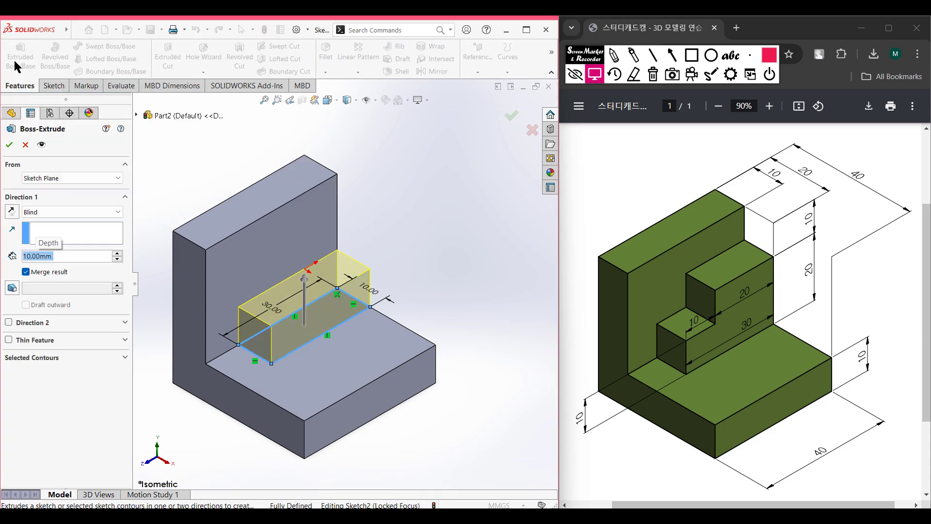
{"action": "left_click", "coordinate": [9, 145]}
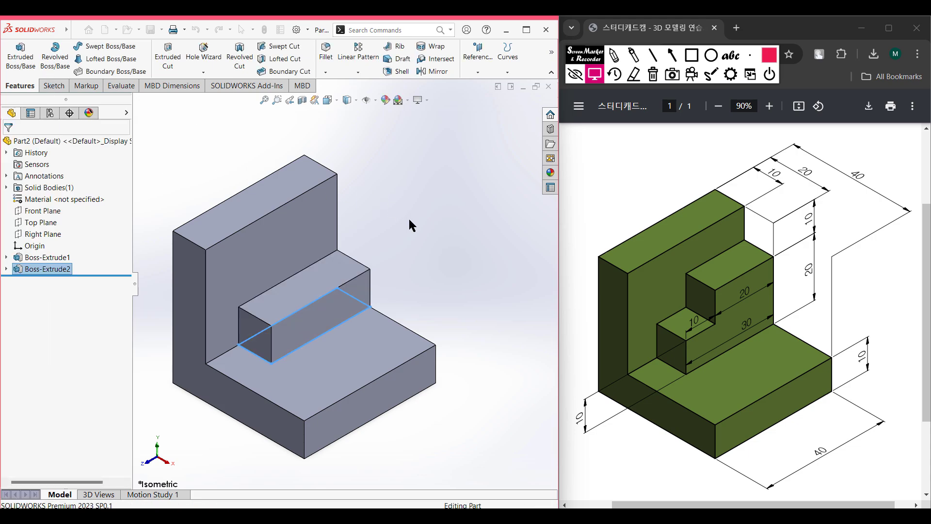
Sketch a 20 × 10 mm corner rectangle on the block's top face by the wall.
{"action": "right_click", "coordinate": [329, 274]}
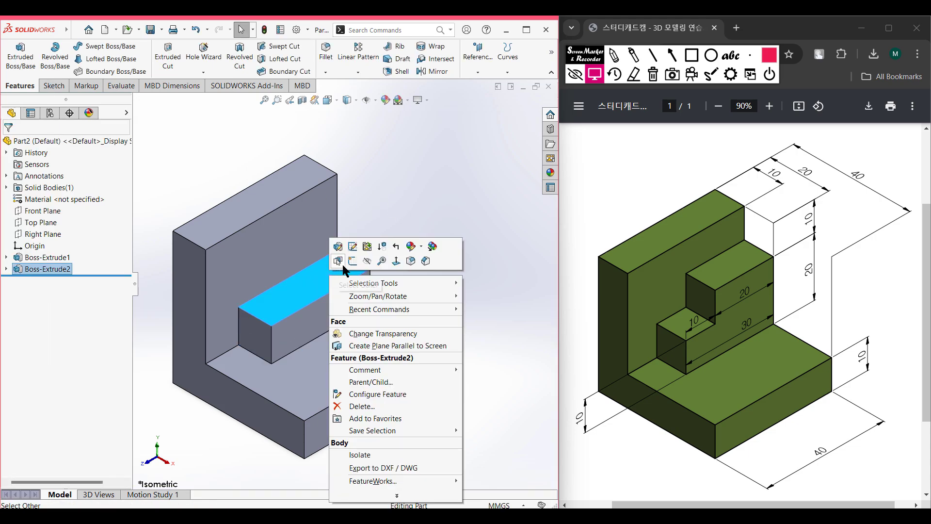
{"action": "left_click", "coordinate": [353, 260]}
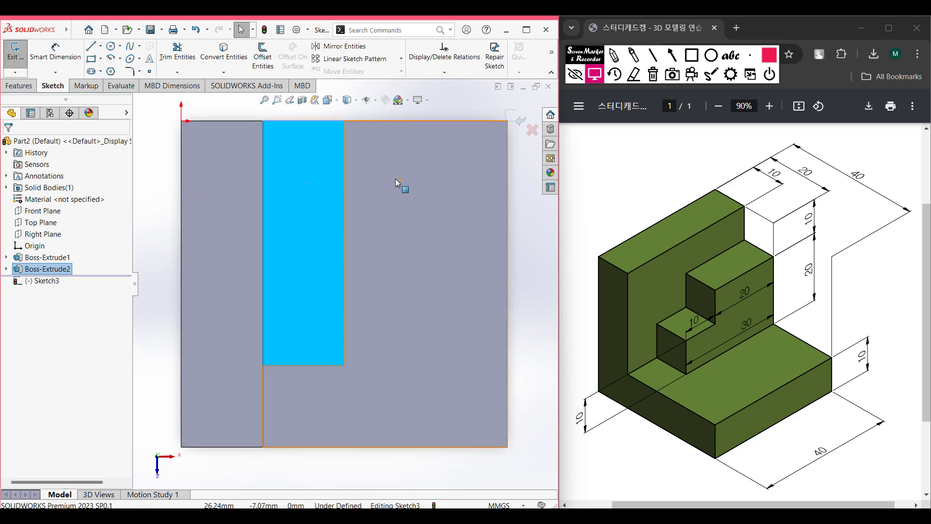
{"action": "key", "text": "Escape"}
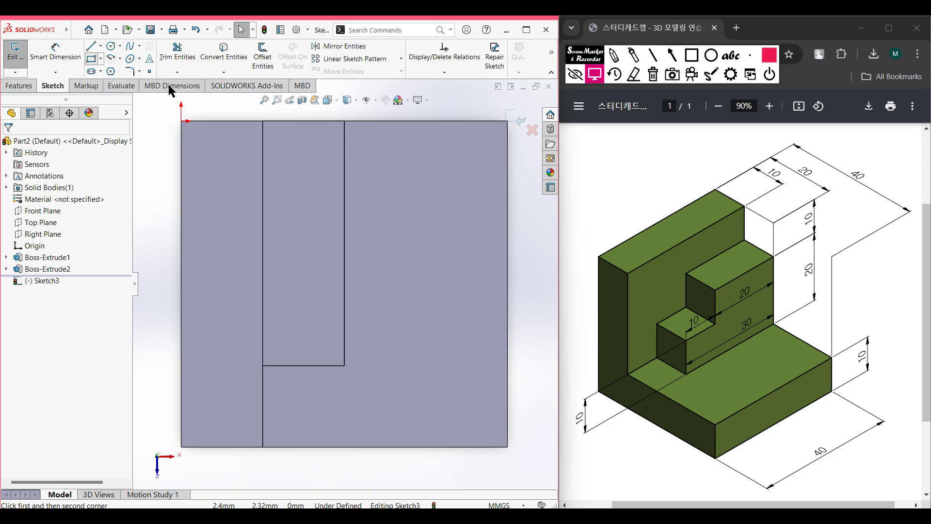
{"action": "left_click", "coordinate": [263, 121]}
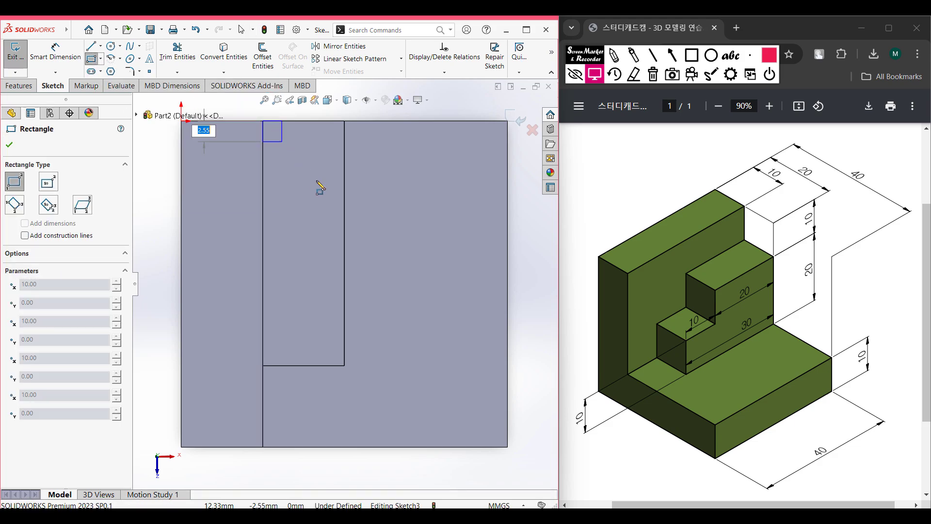
{"action": "scroll", "coordinate": [349, 257], "scroll_direction": "down", "scroll_amount": 3}
{"action": "scroll", "coordinate": [349, 257], "scroll_direction": "up", "scroll_amount": 2}
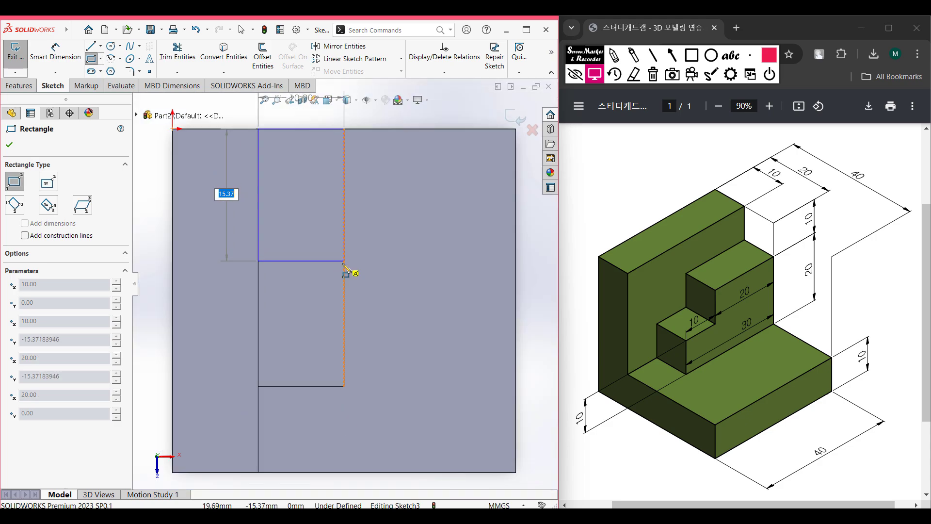
{"action": "scroll", "coordinate": [344, 260], "scroll_direction": "up", "scroll_amount": 1}
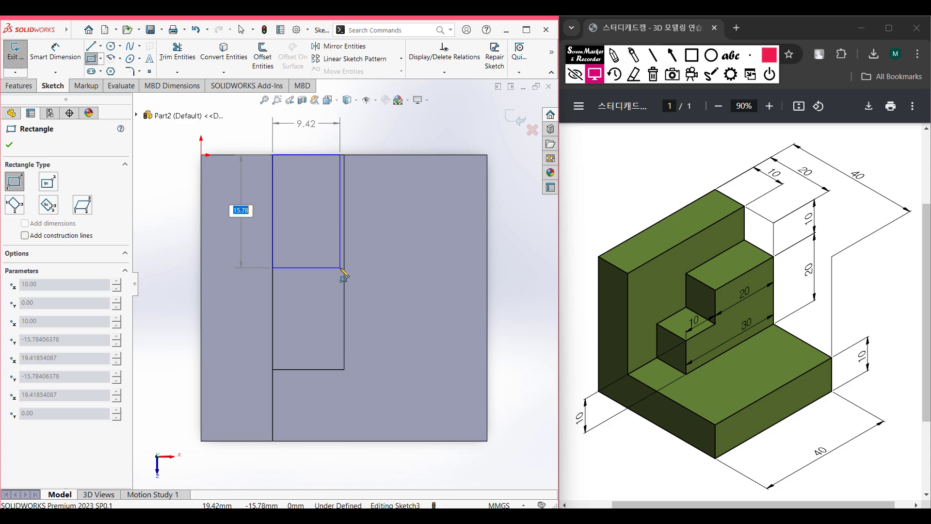
{"action": "key", "text": "Tab"}
{"action": "key", "text": "Tab"}
{"action": "key", "text": "Tab"}
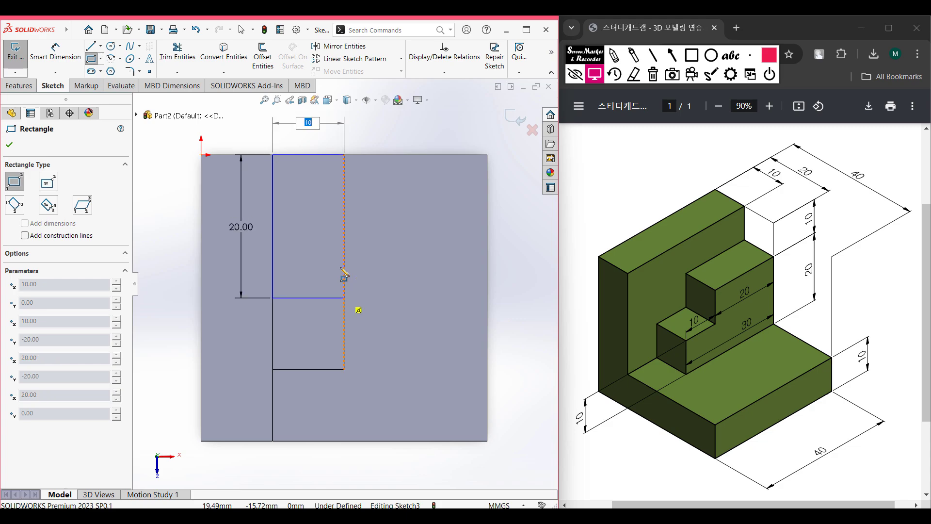
{"action": "key", "text": "Return"}
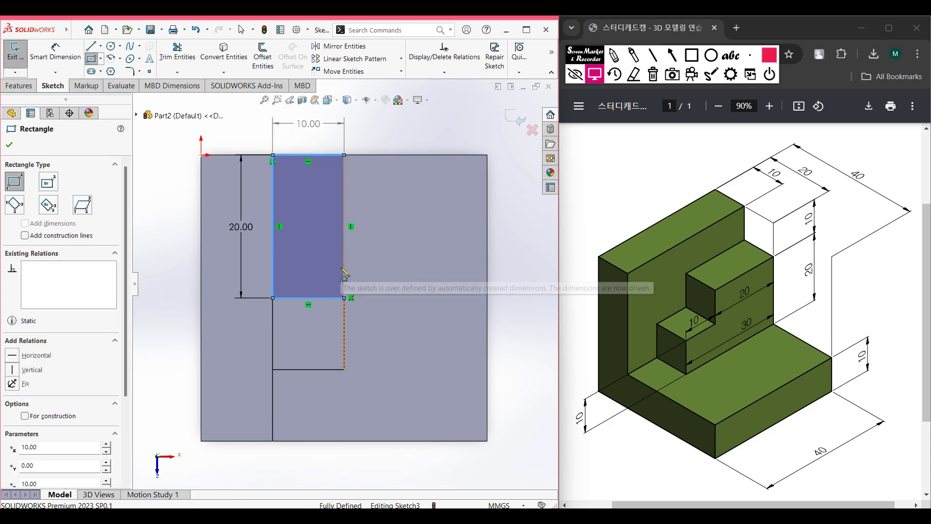
Start an Extruded Boss/Base on the 20 × 10 rectangle in isometric view.
{"action": "key", "text": "ctrl+7"}
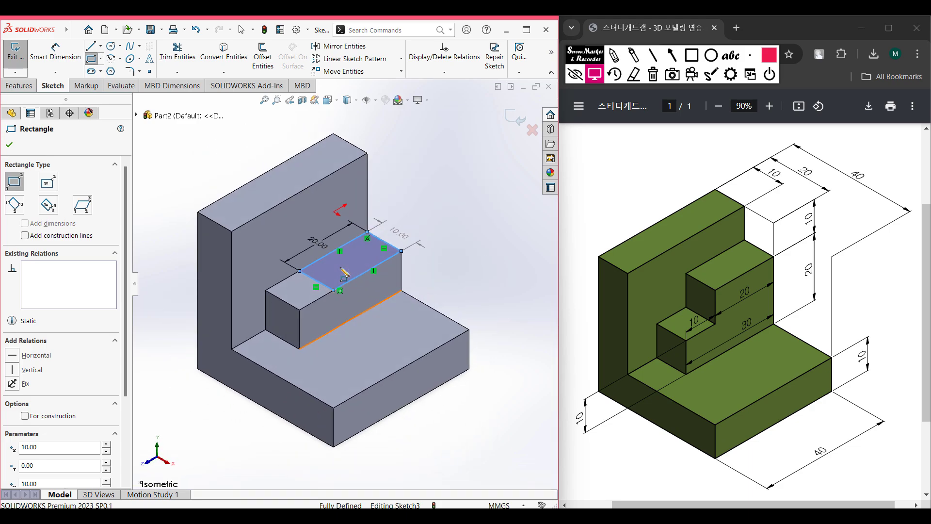
{"action": "left_click", "coordinate": [33, 87]}
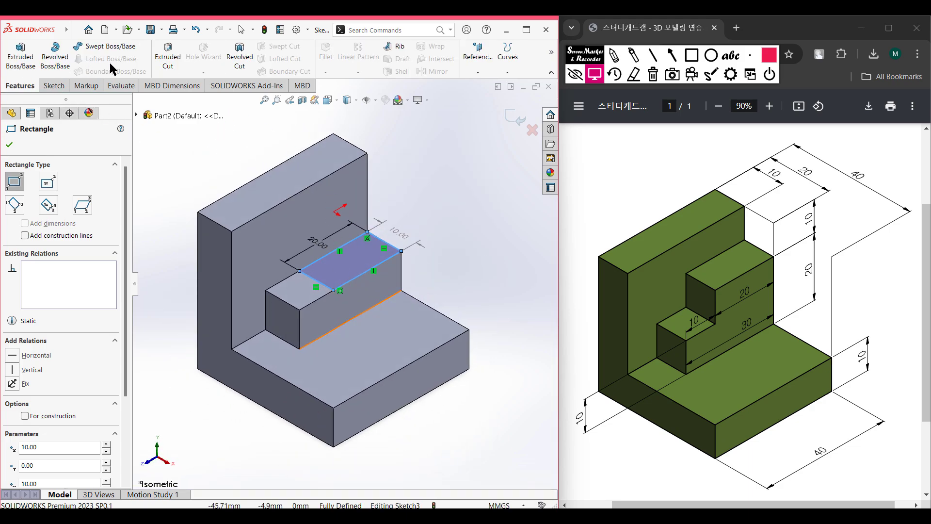
{"action": "left_click", "coordinate": [25, 60]}
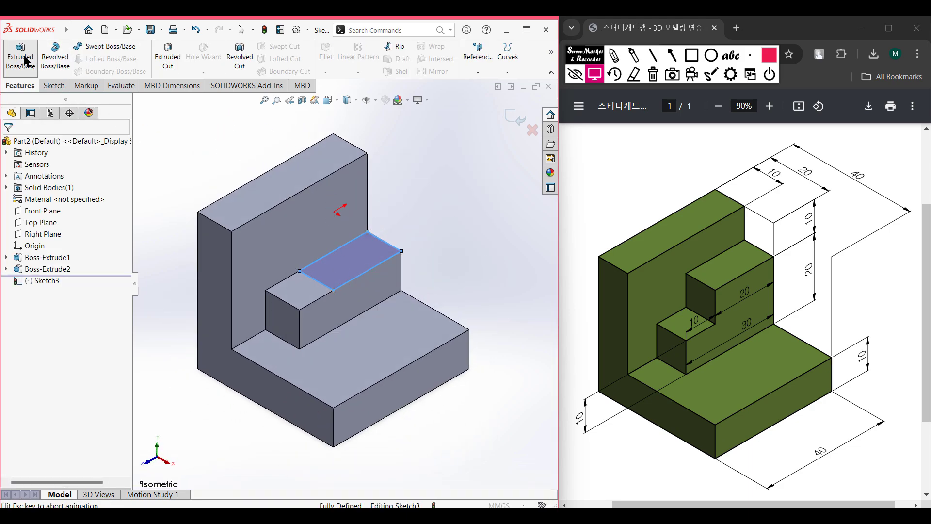